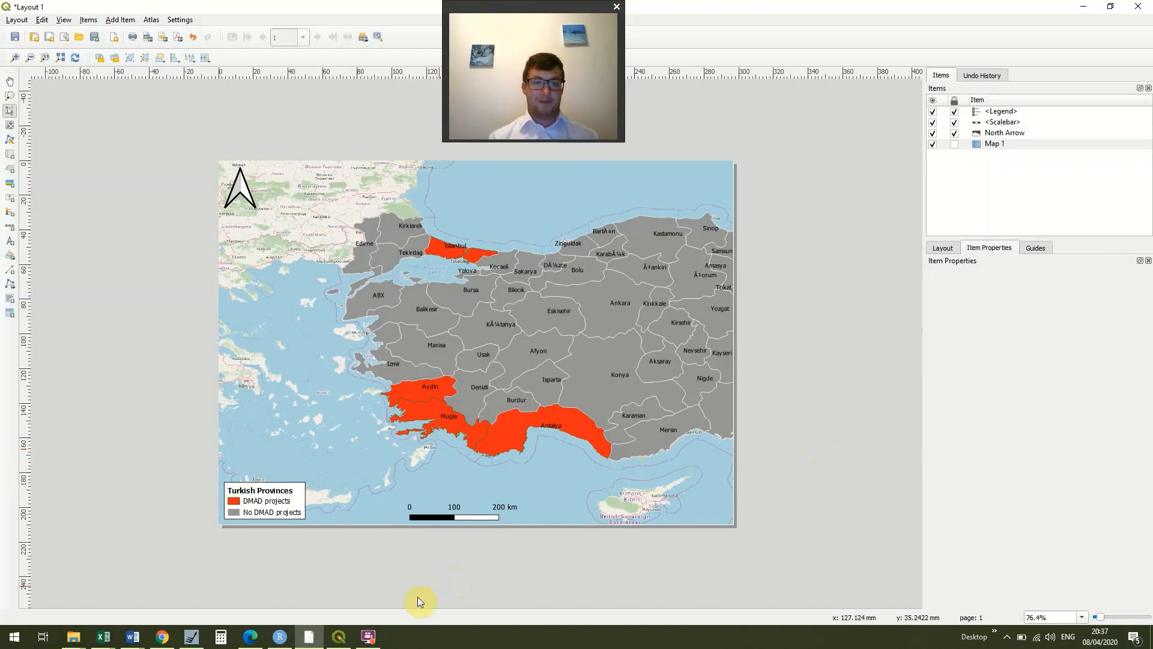
- Zoom the main project canvas out so Turkey and the whole surrounding Mediterranean region are in view
click(345, 642)
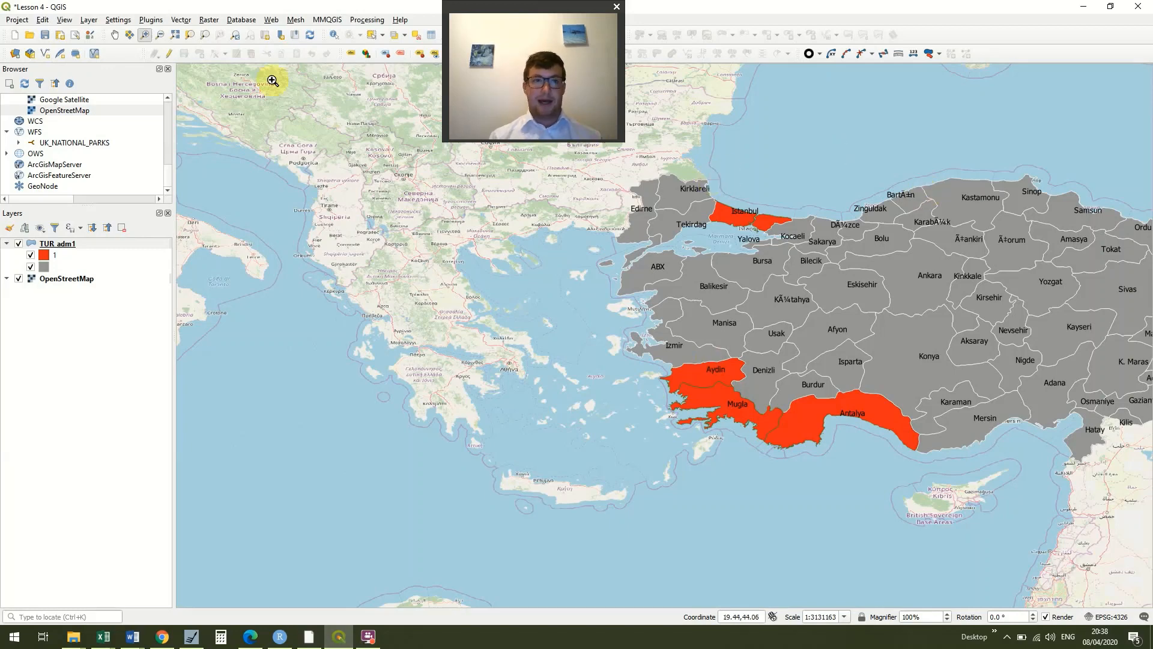
click(160, 36)
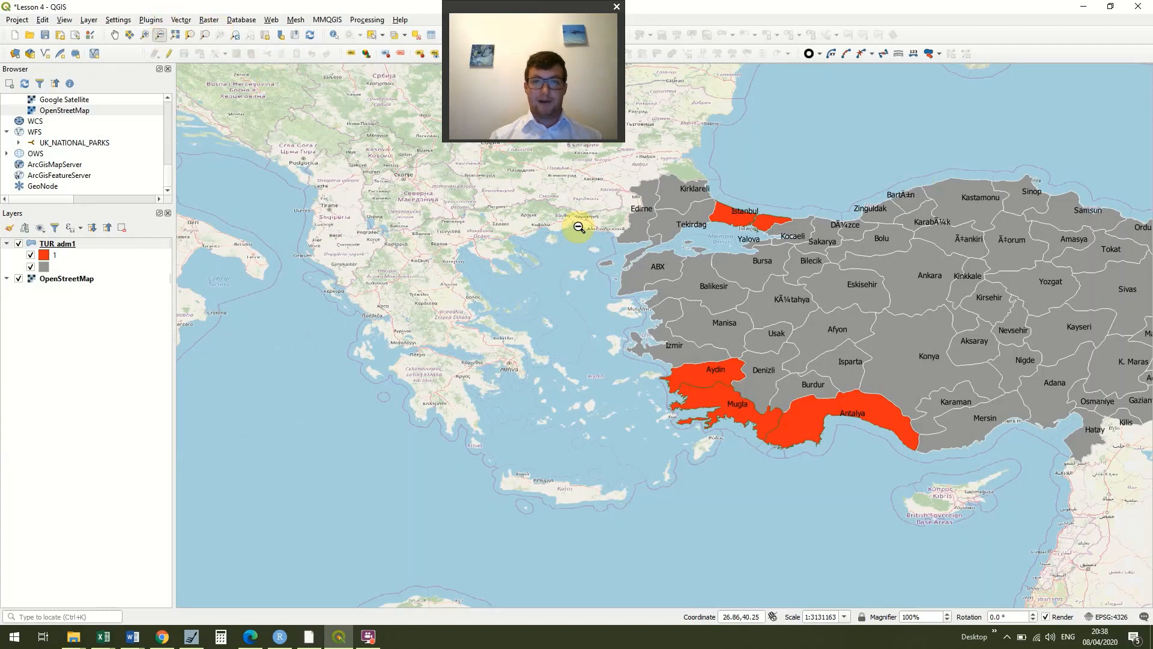
drag(544, 218, 885, 436)
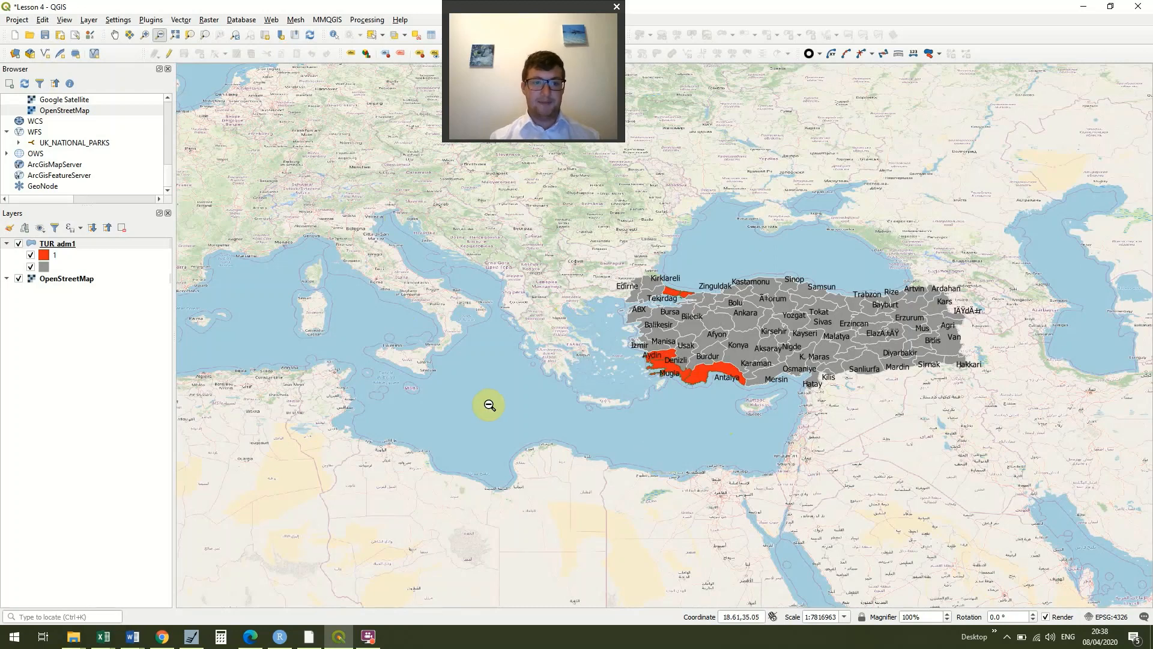
- Add a second map to the print layout as a small inset over the sea in the page's upper-right corner
click(310, 641)
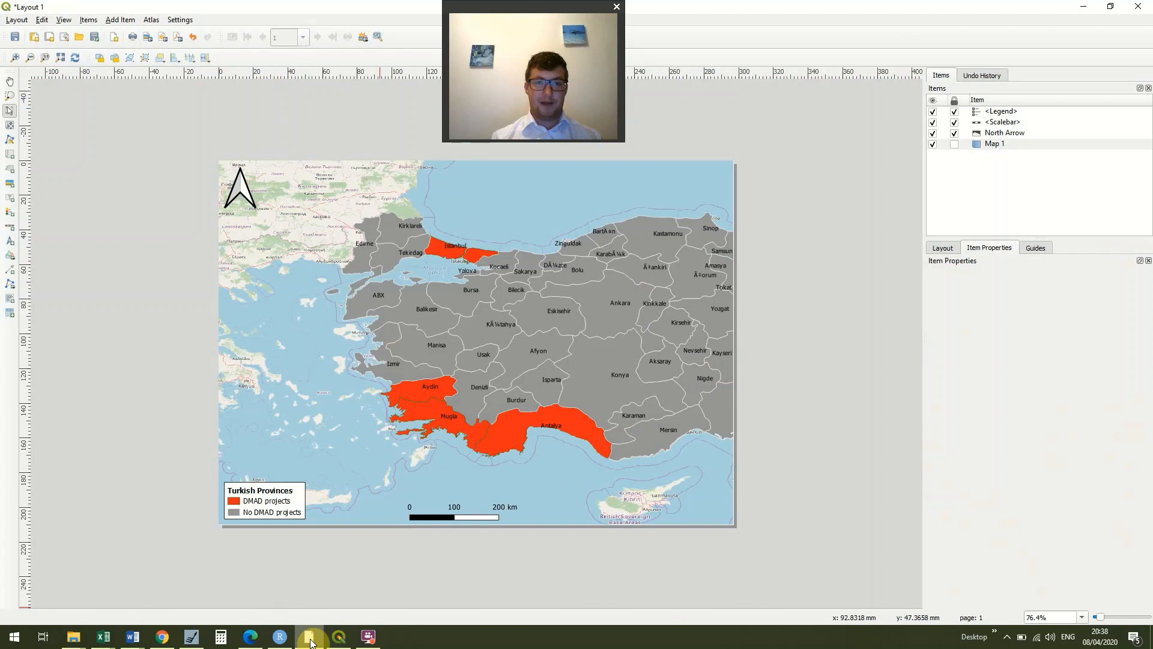
click(123, 21)
click(130, 31)
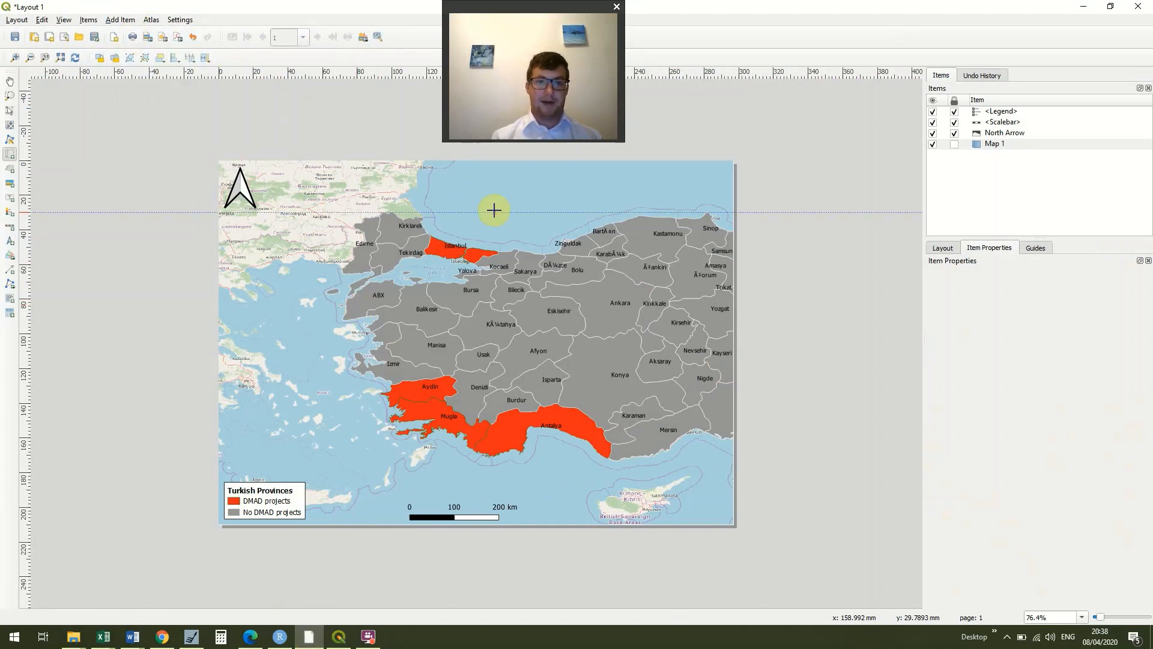
right_click(567, 170)
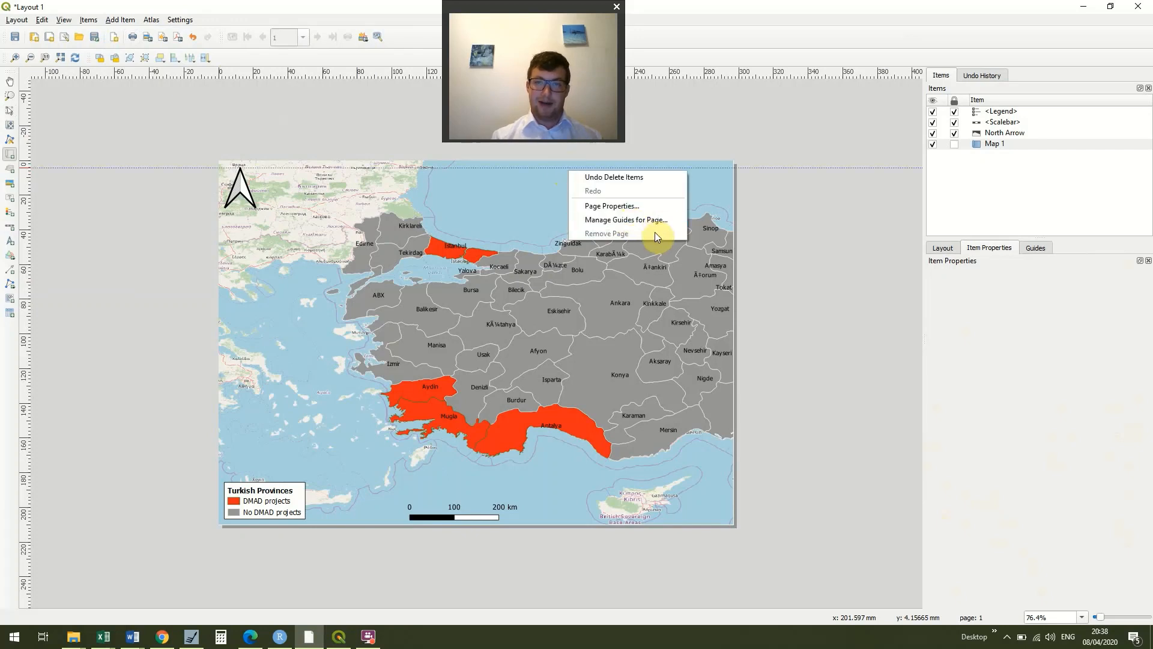
click(707, 200)
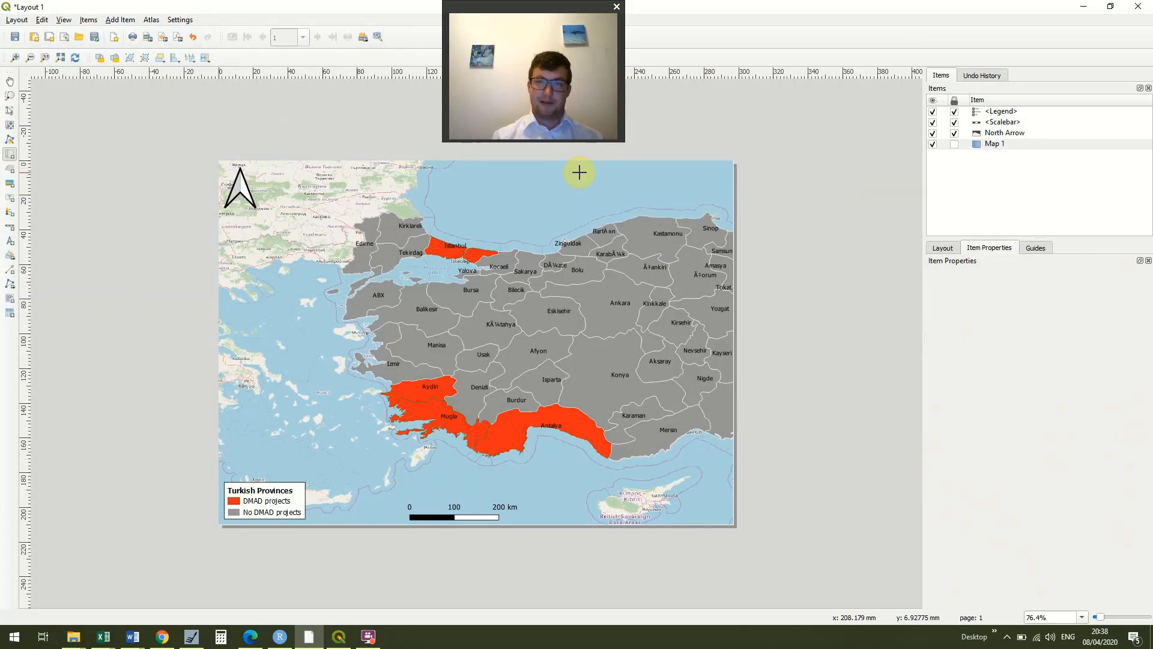
drag(579, 173, 702, 252)
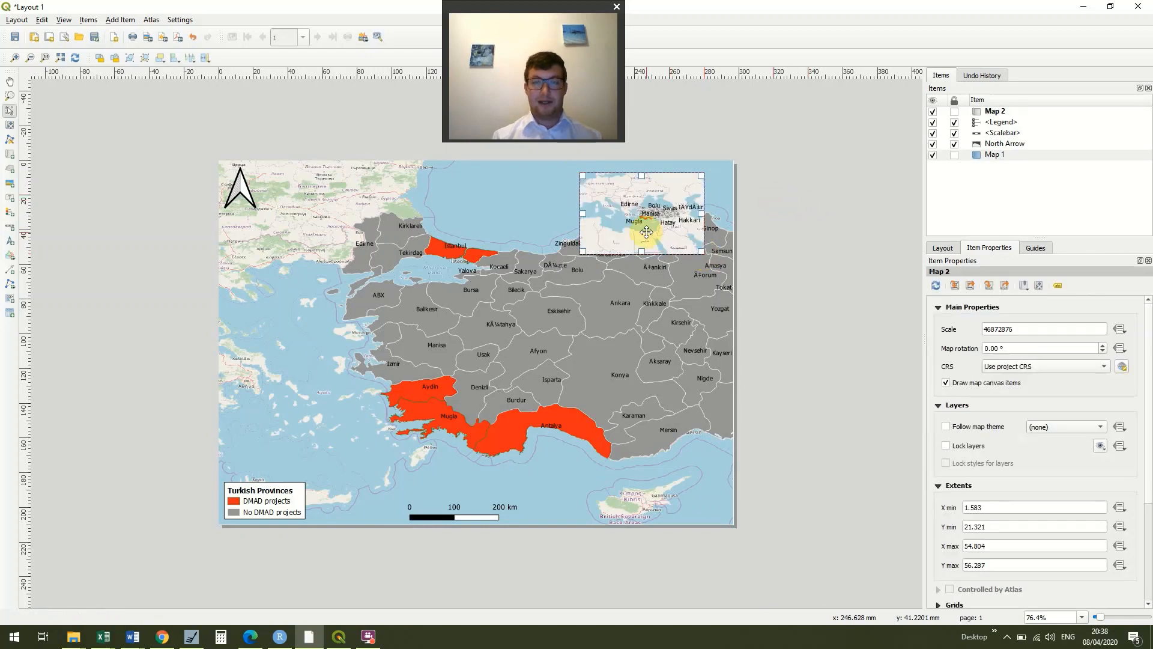
click(853, 192)
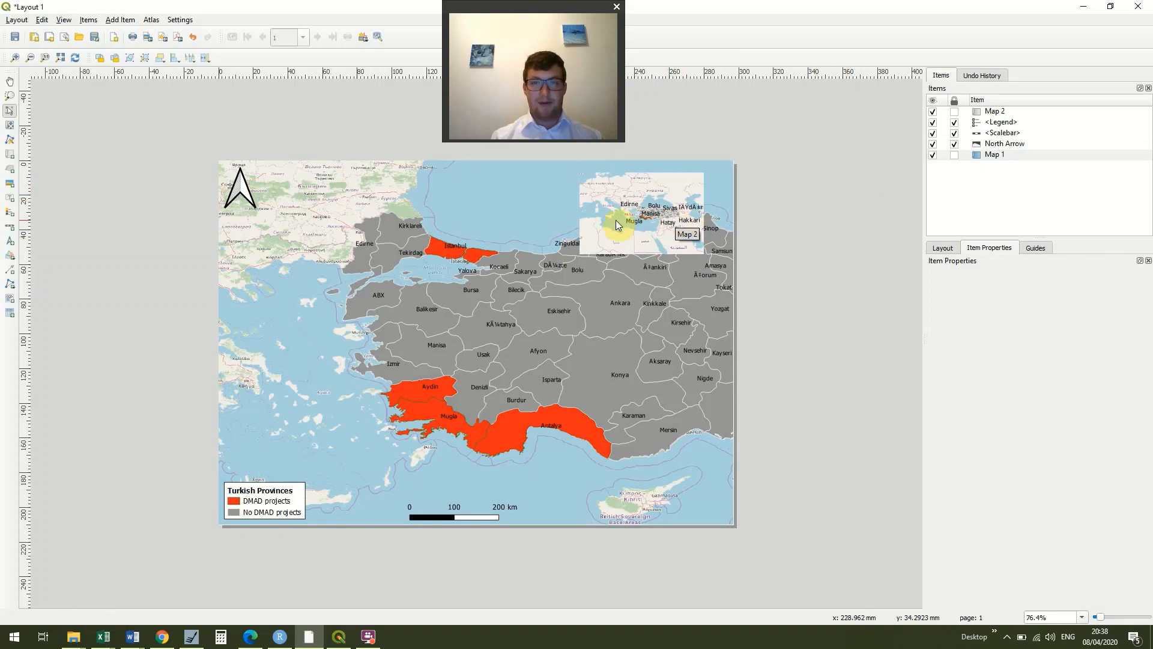
click(651, 229)
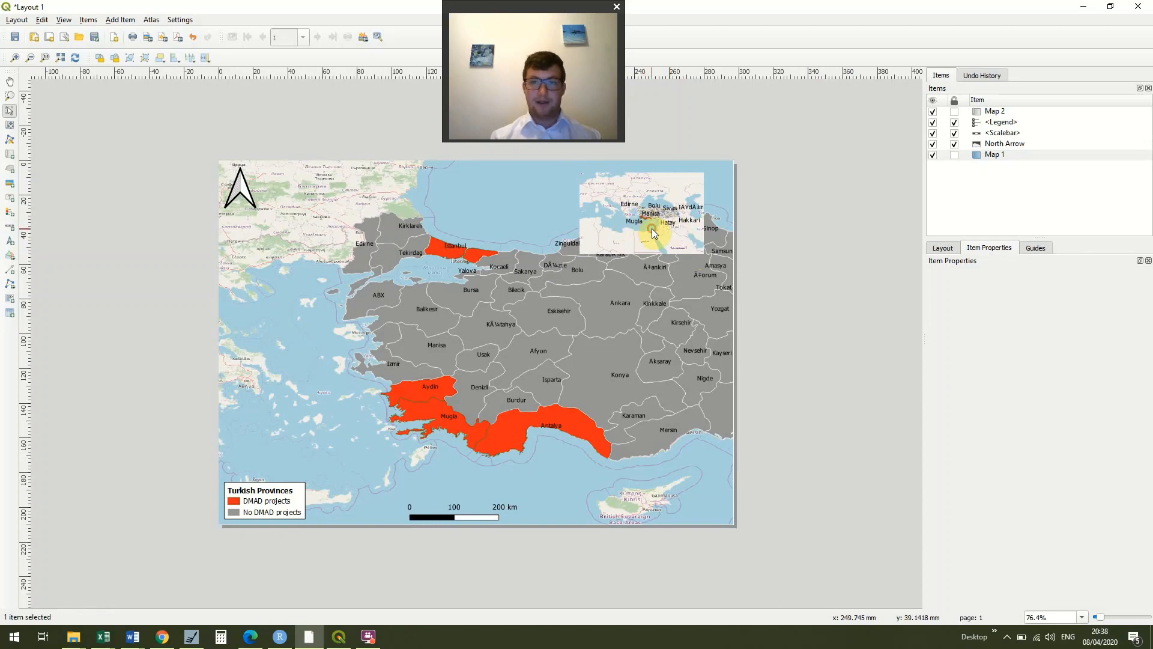
click(846, 182)
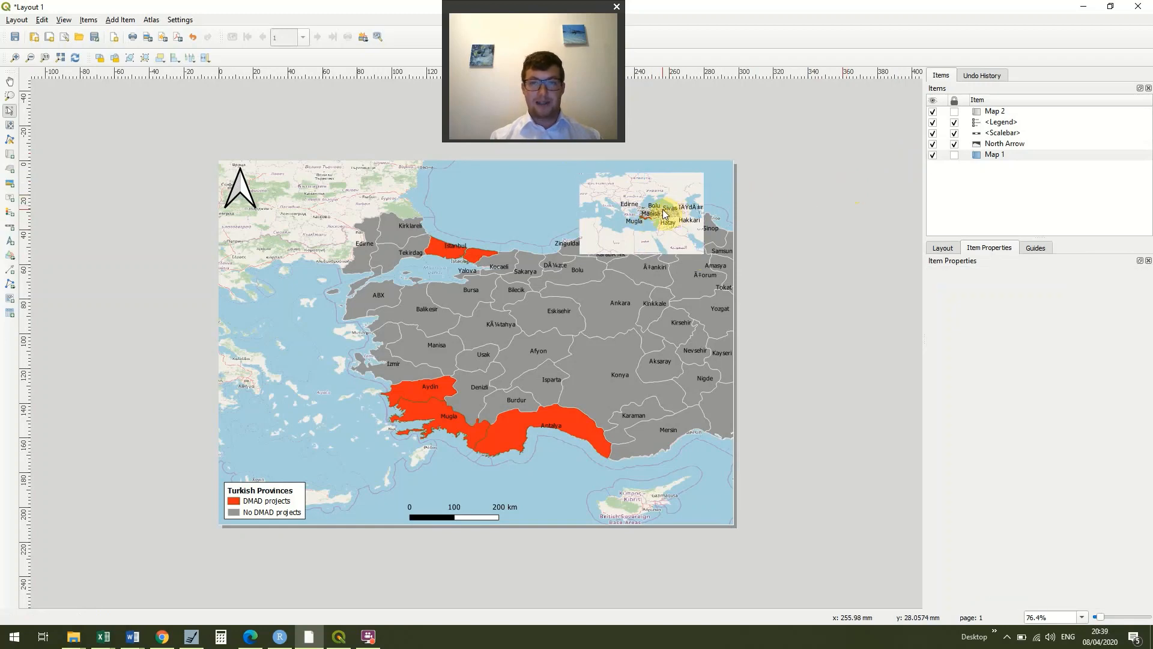
- Hide the TUR_adm1 layer in the main project and refresh the print layout
click(345, 638)
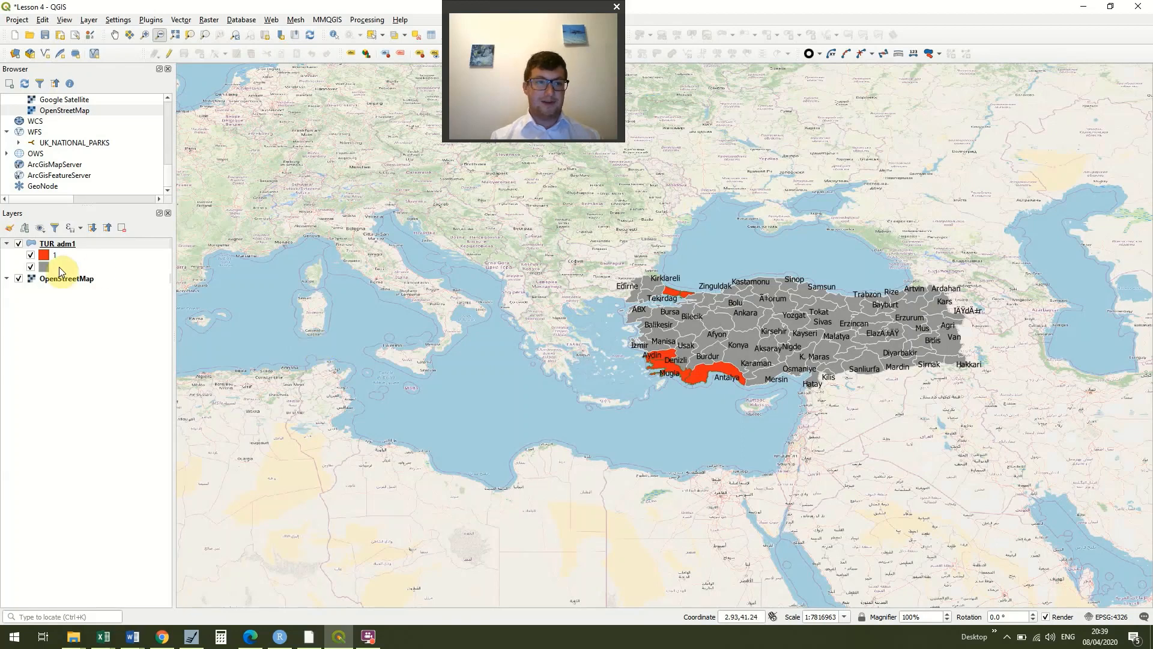
click(19, 243)
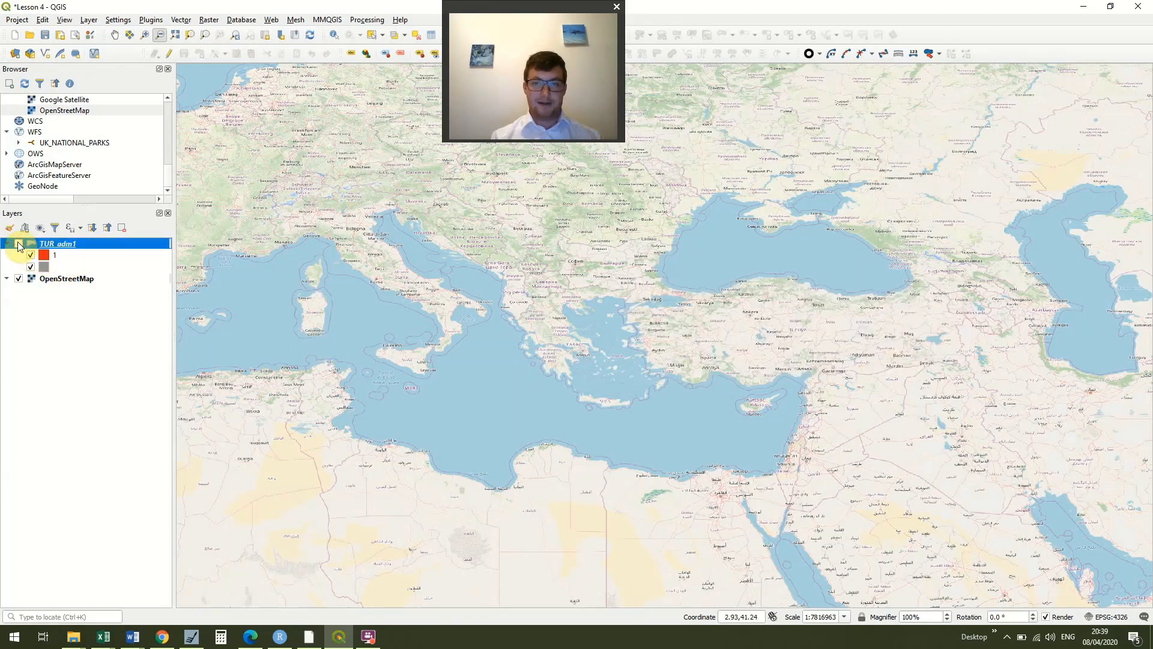
click(345, 639)
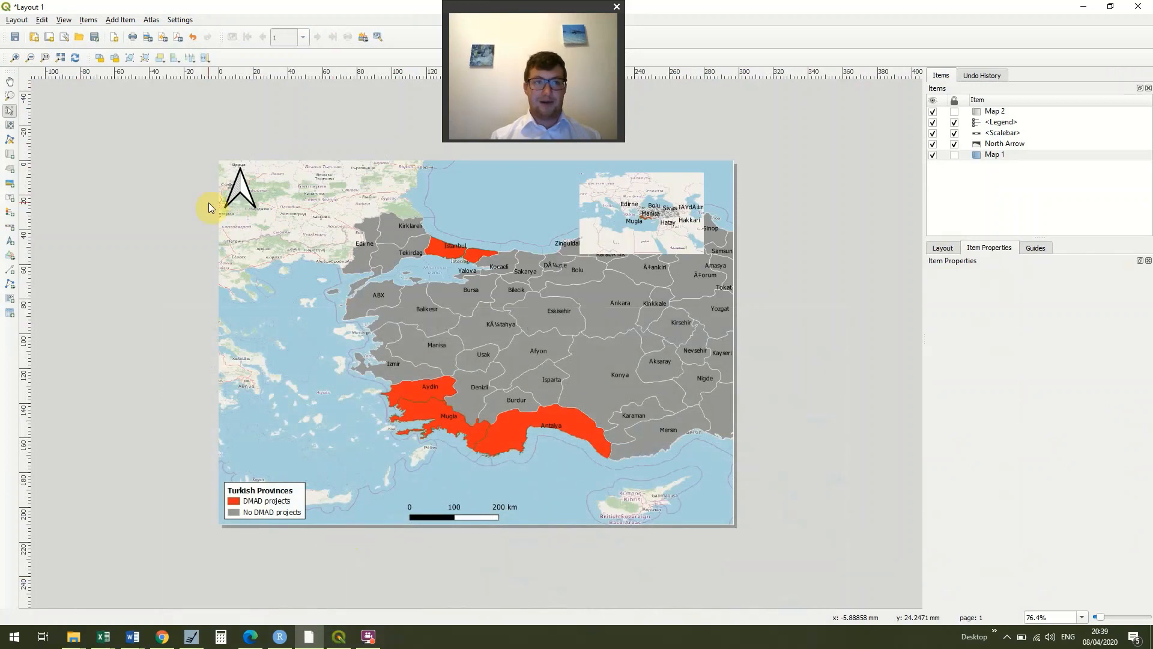
click(77, 59)
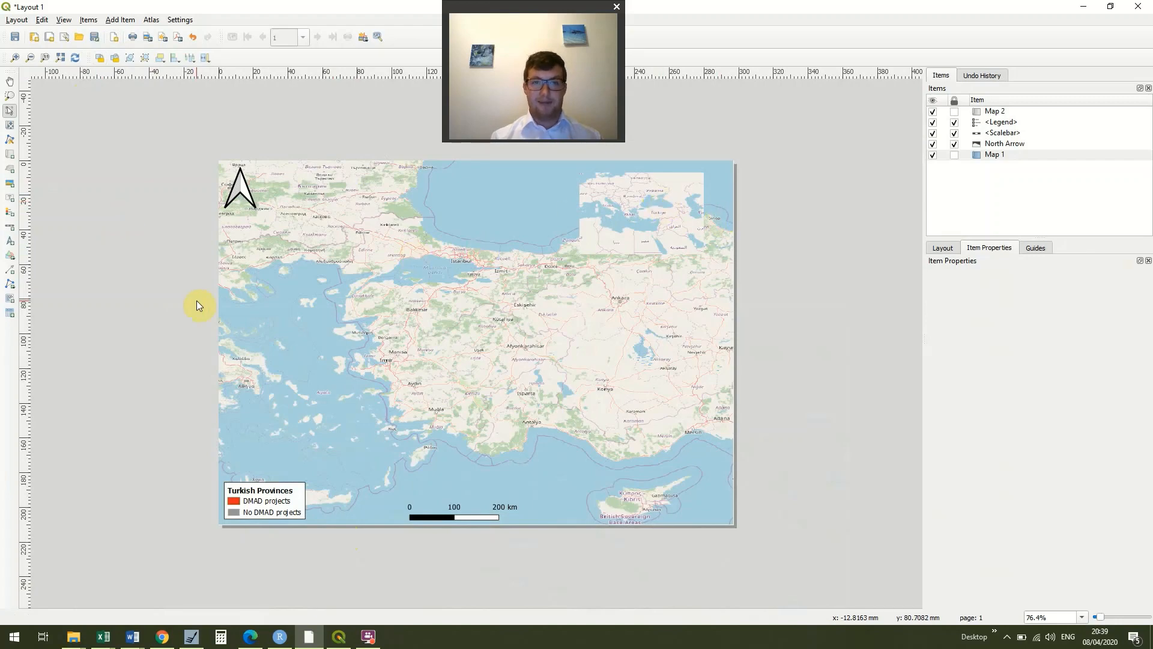
- Make the TUR_adm1 layer visible again in the main project and refresh the layout
click(339, 637)
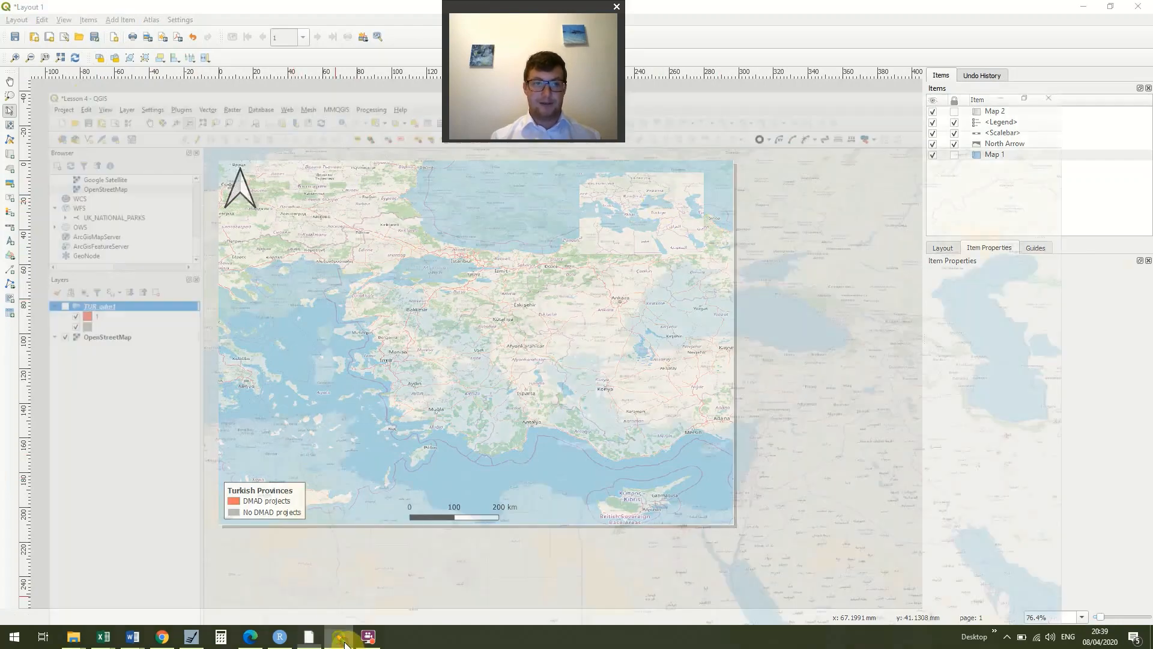
click(18, 243)
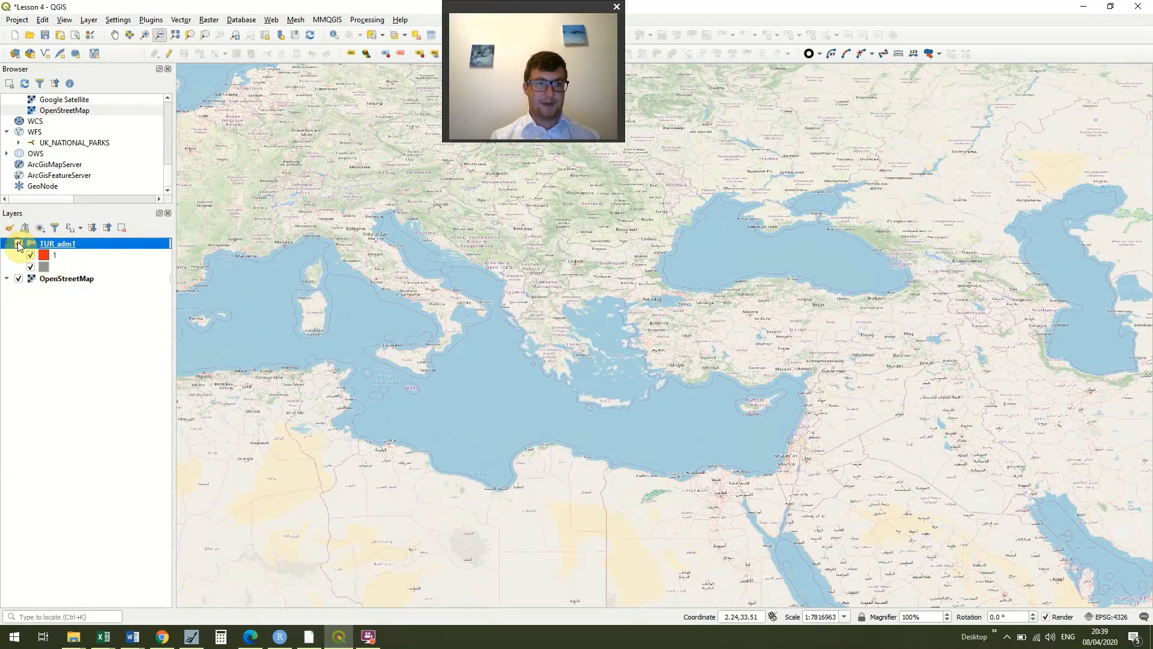
click(310, 637)
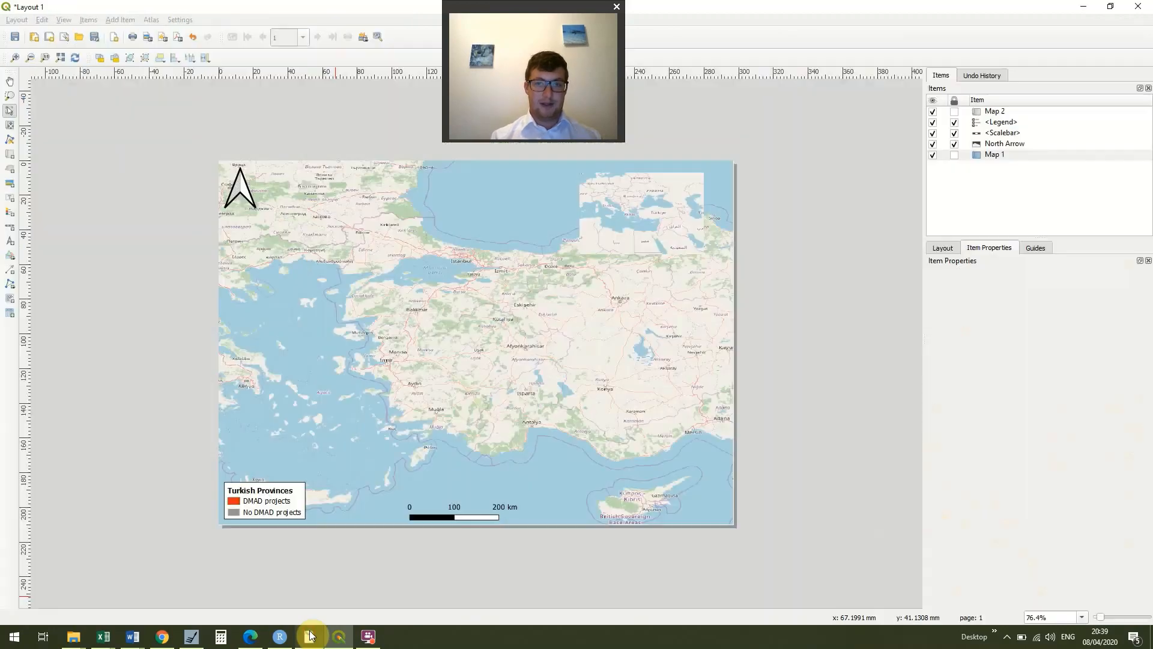
click(69, 59)
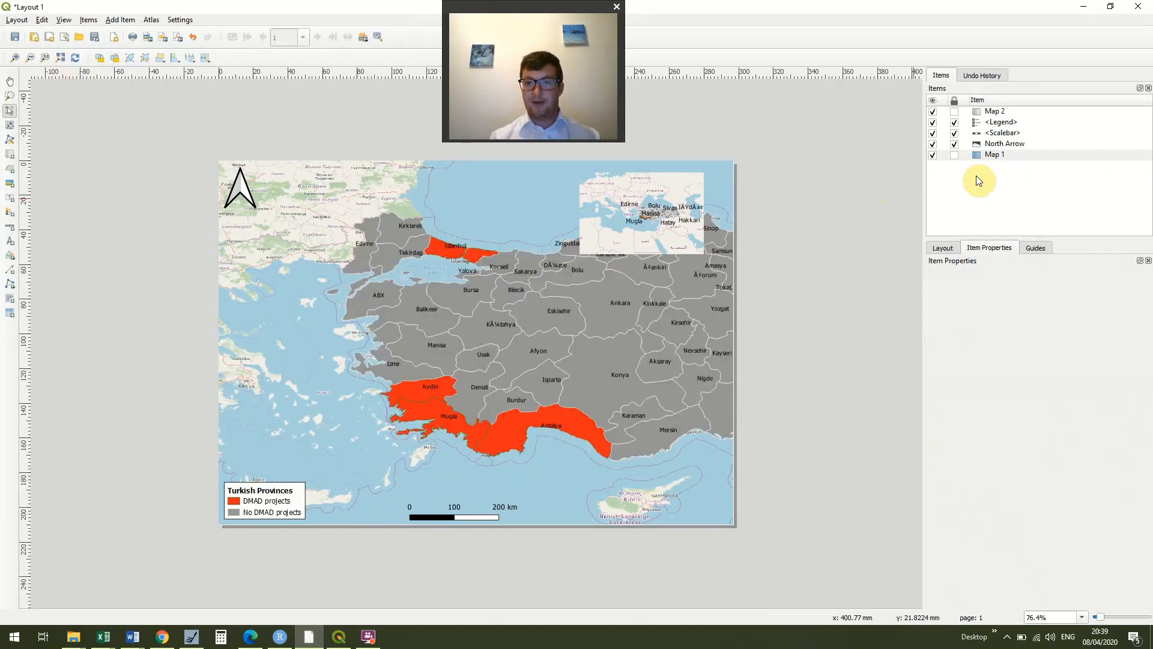
- Lock the layers of Map 1 and lock the Map 1 item itself in the layout
click(973, 155)
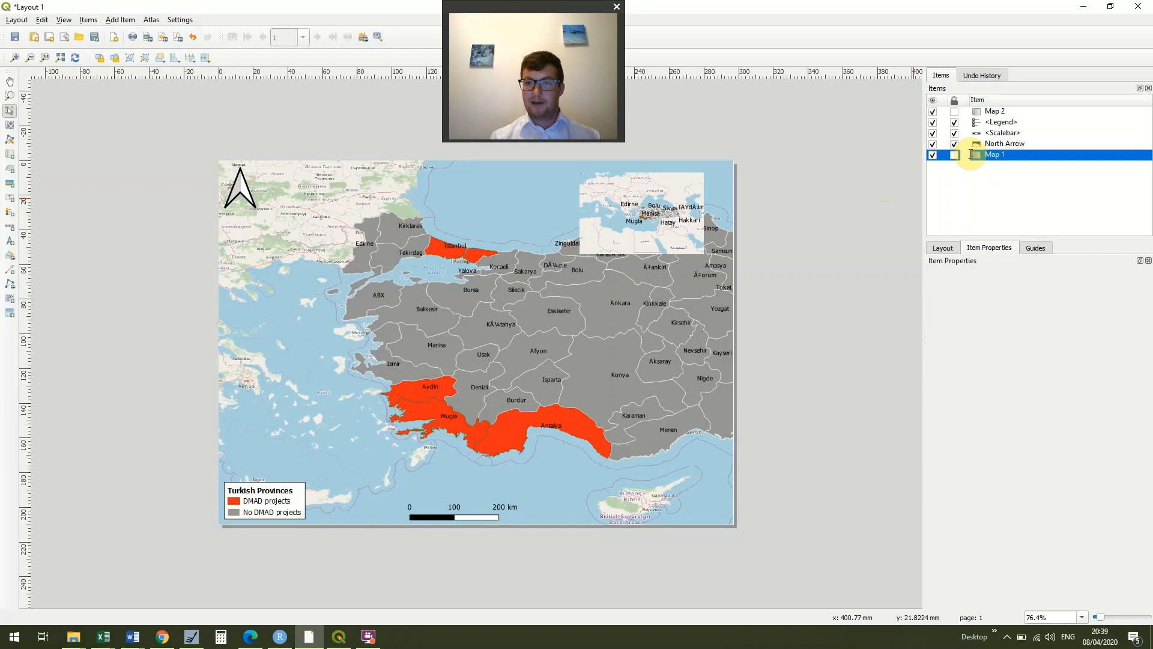
double_click(1020, 153)
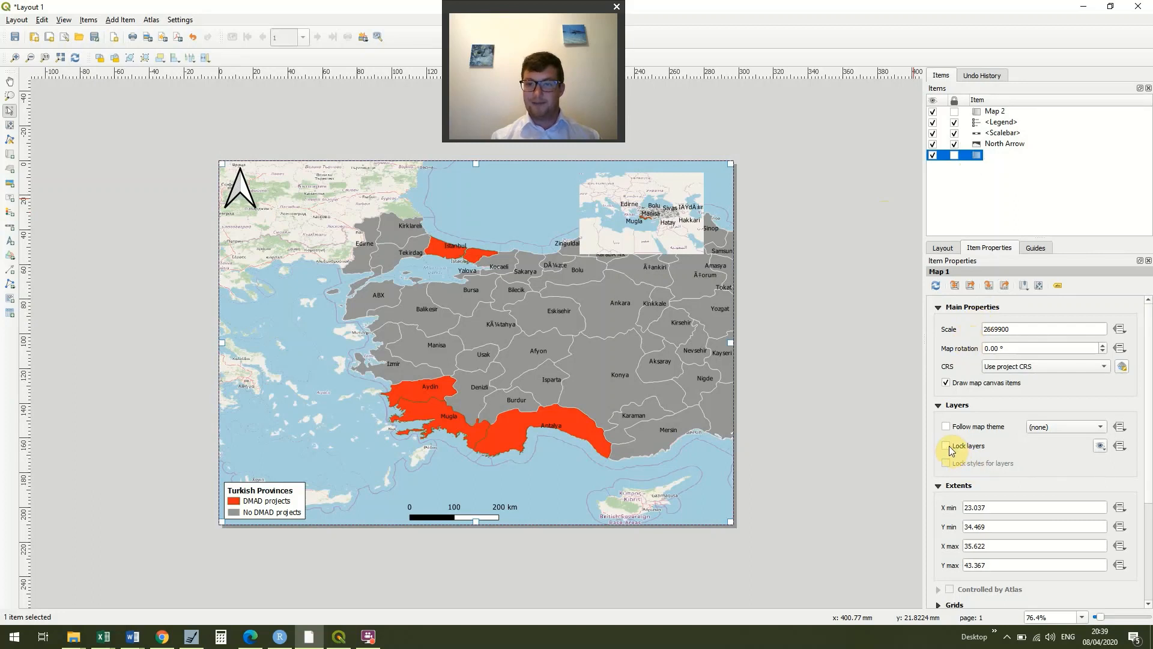
click(946, 446)
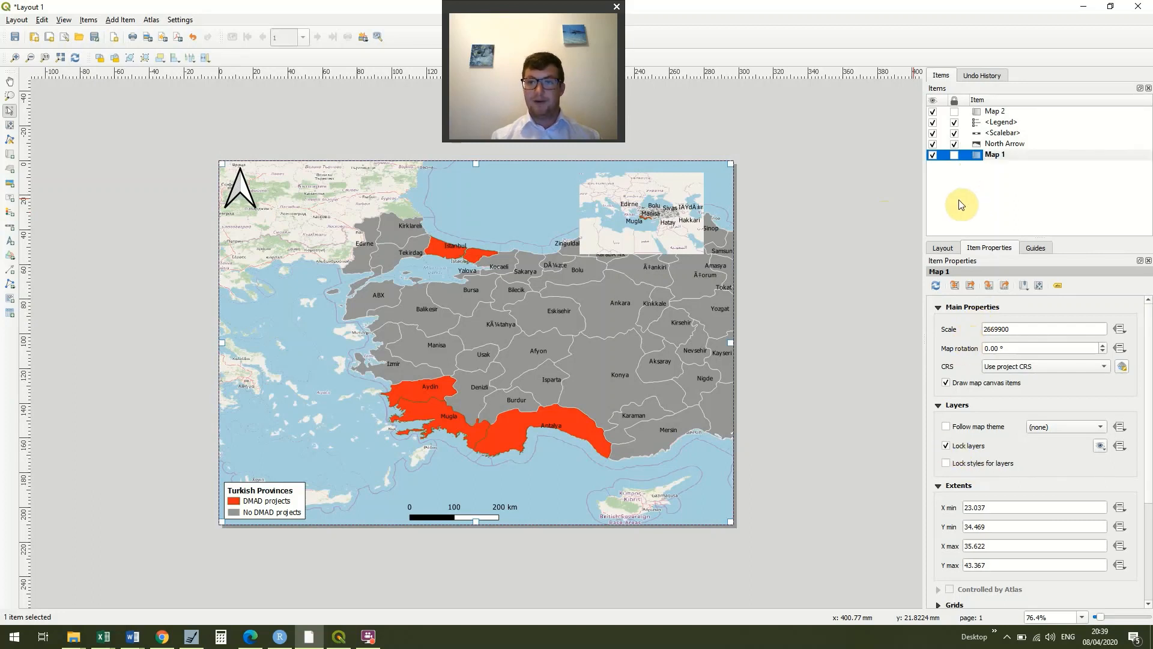
click(955, 155)
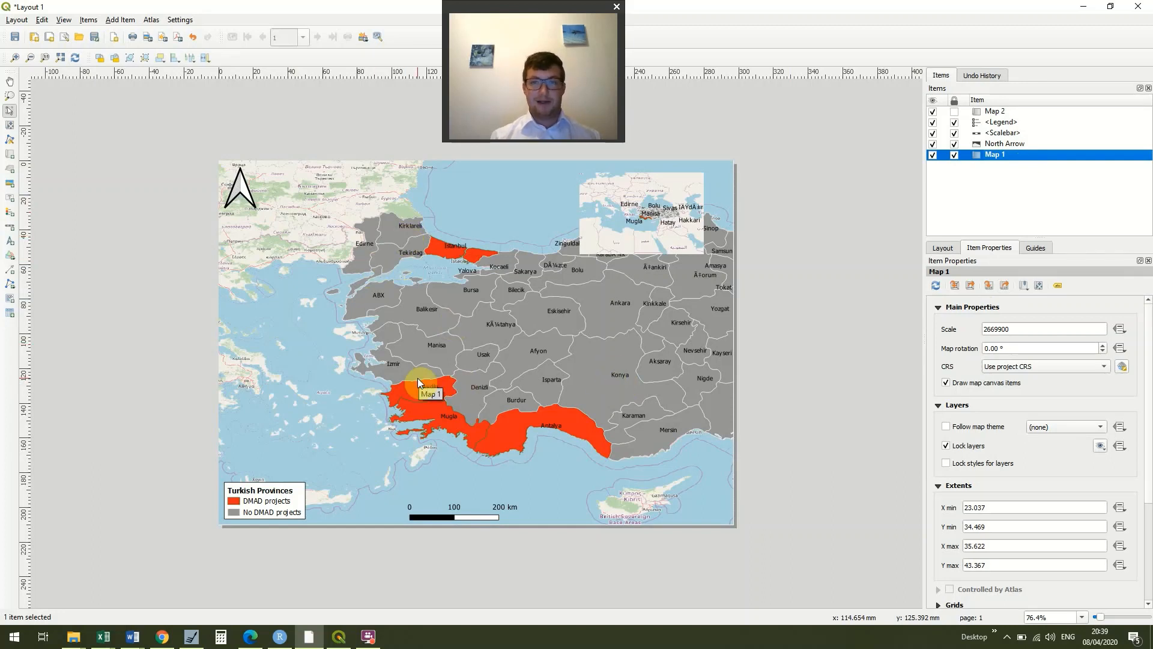
- Turn off the TUR_adm1 layer in the main project and refresh the layout to update the inset map
click(341, 645)
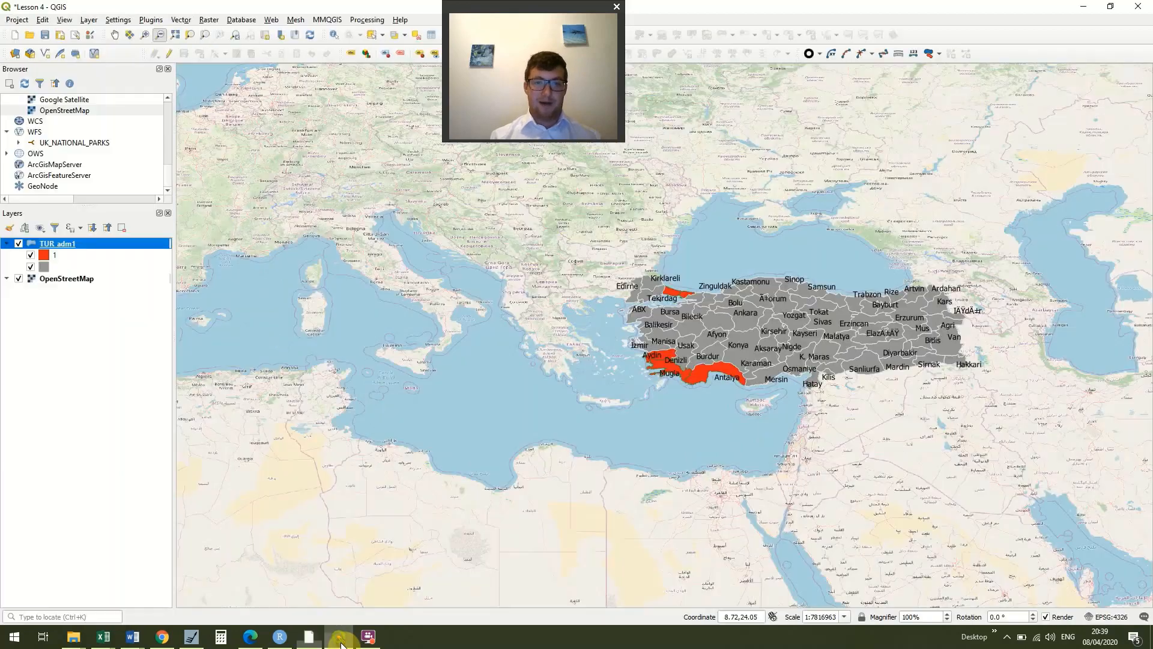
click(19, 244)
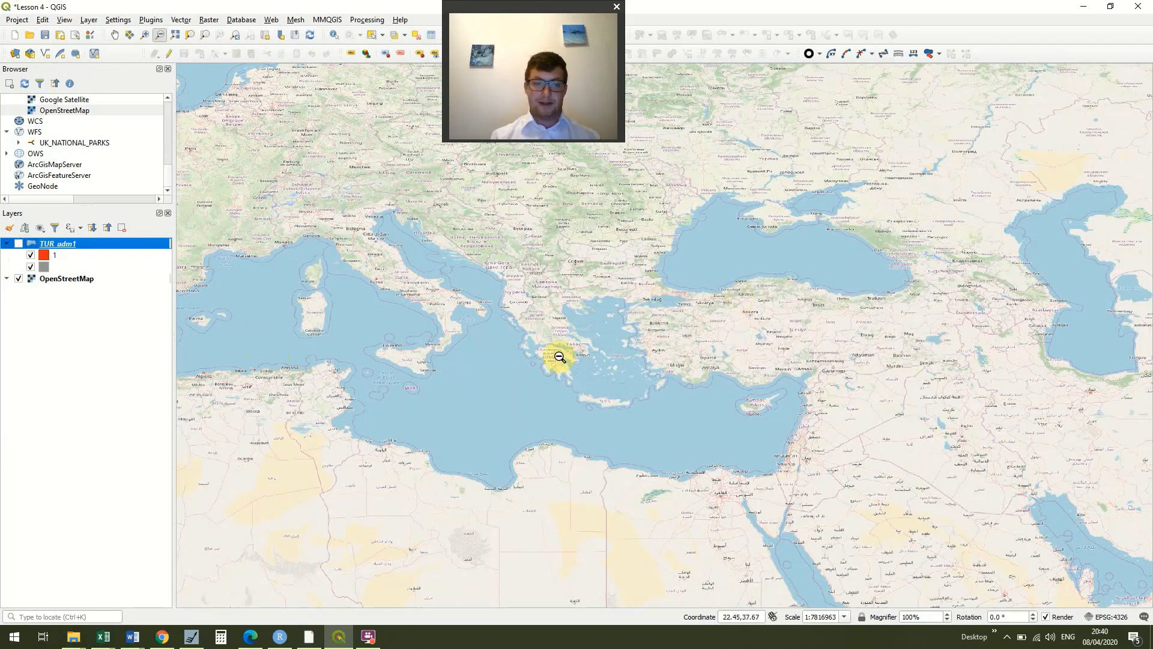
click(314, 642)
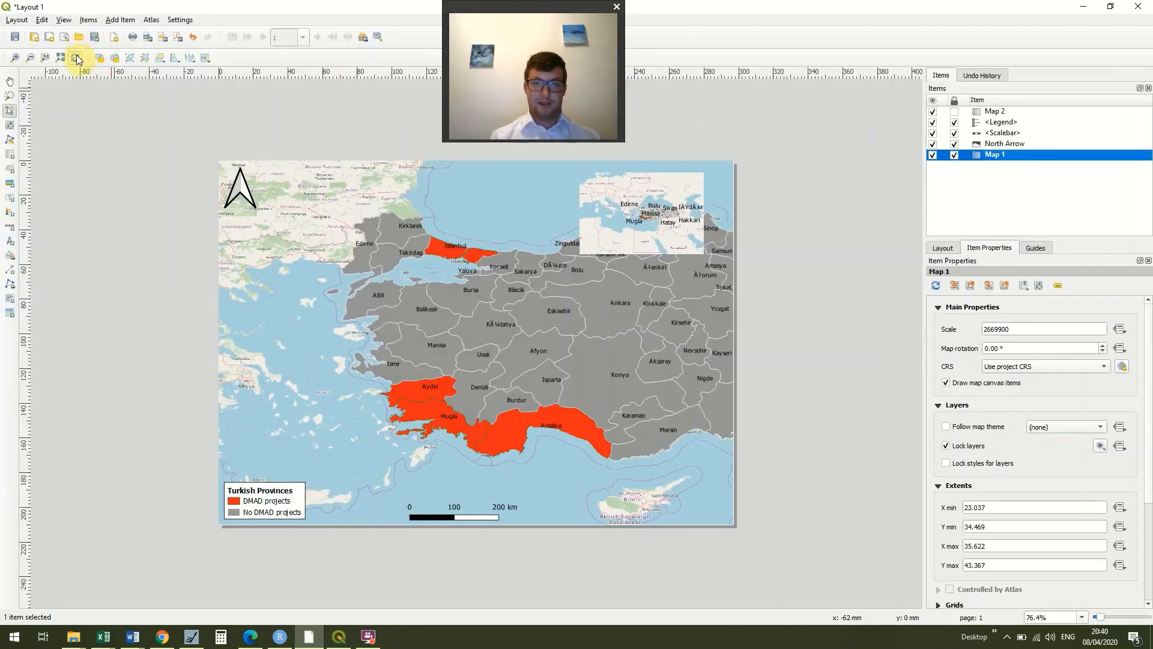
click(76, 55)
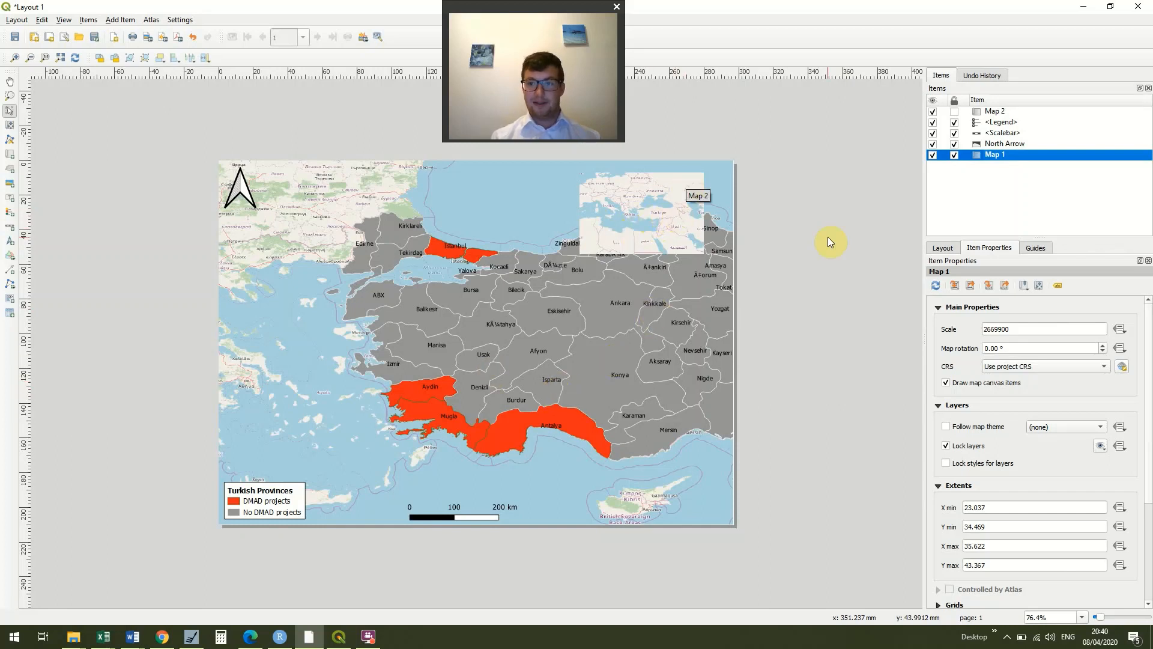
- Enable a frame around the Map 2 inset
click(995, 112)
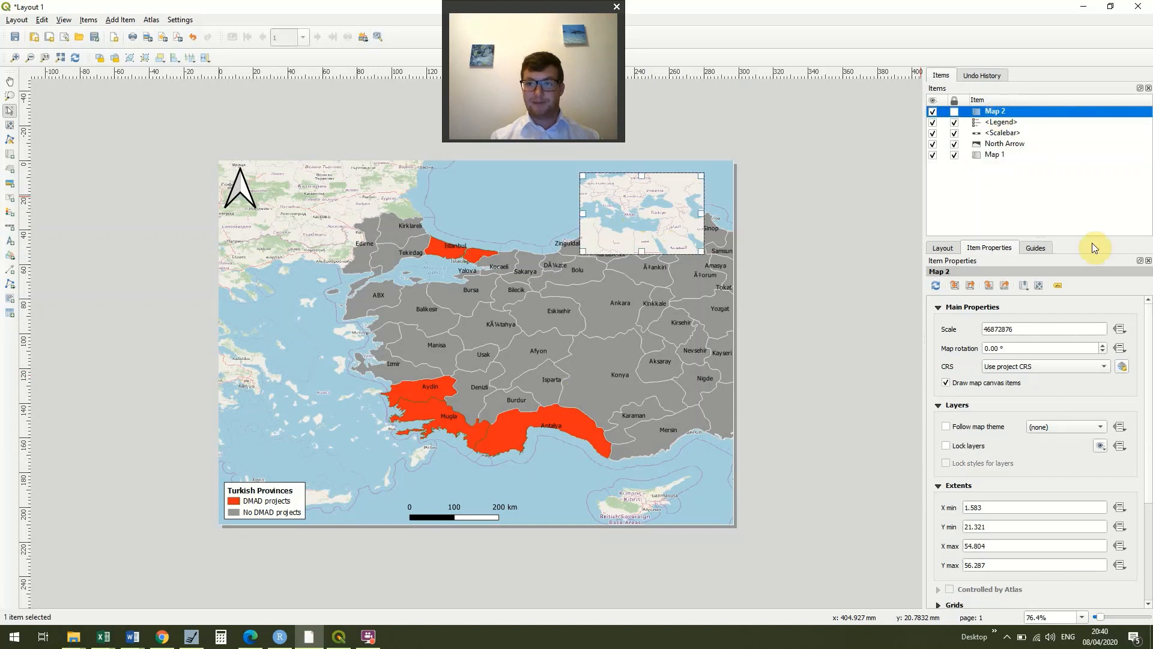
click(1151, 323)
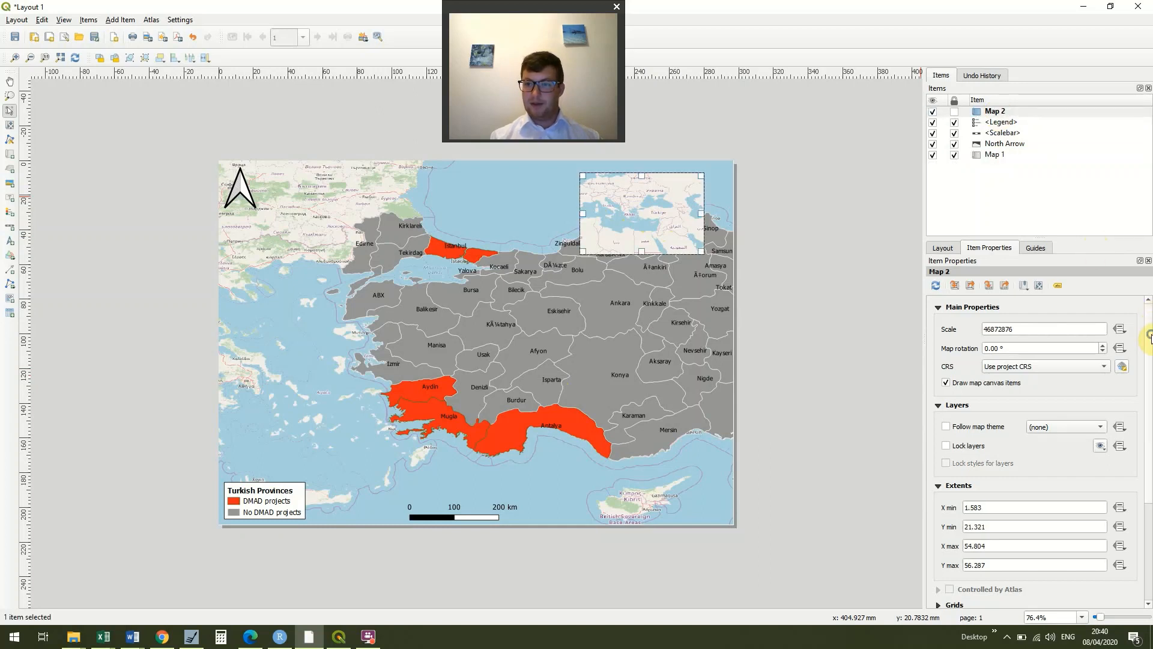
right_click(1149, 335)
click(1123, 327)
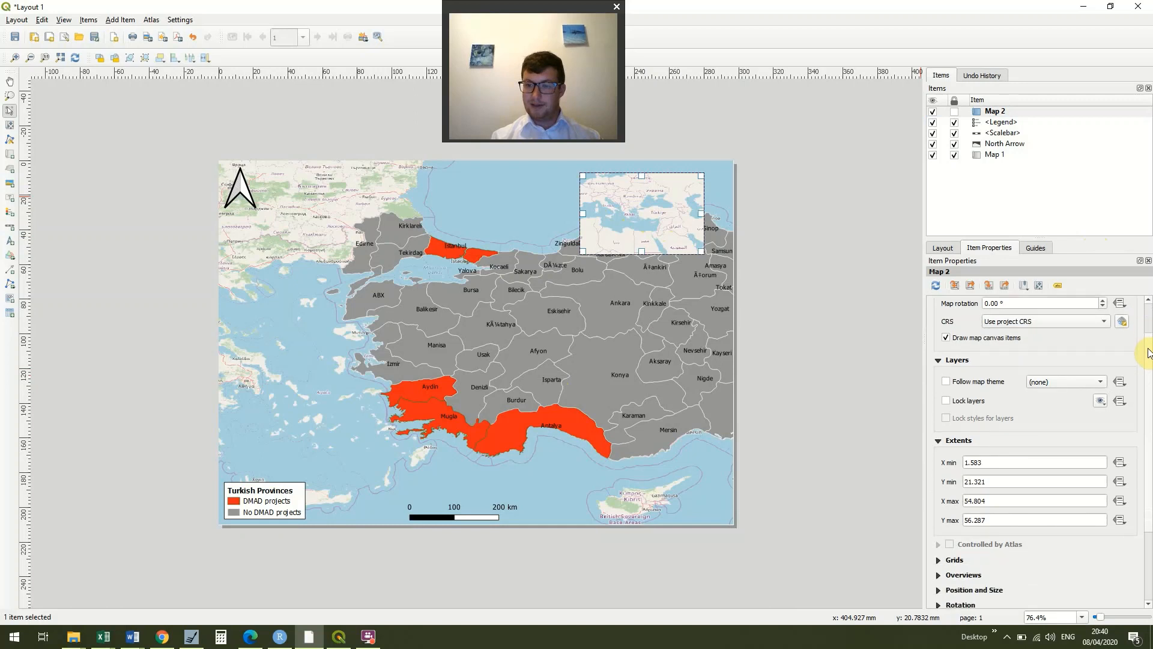
drag(1148, 353, 1145, 424)
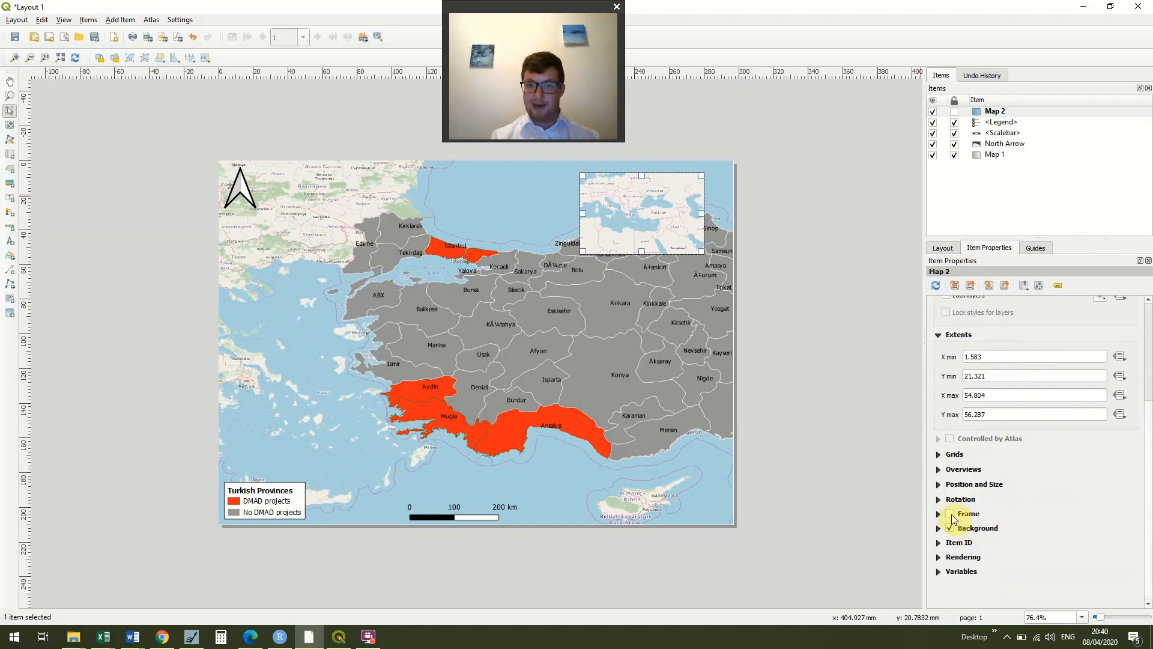
click(951, 514)
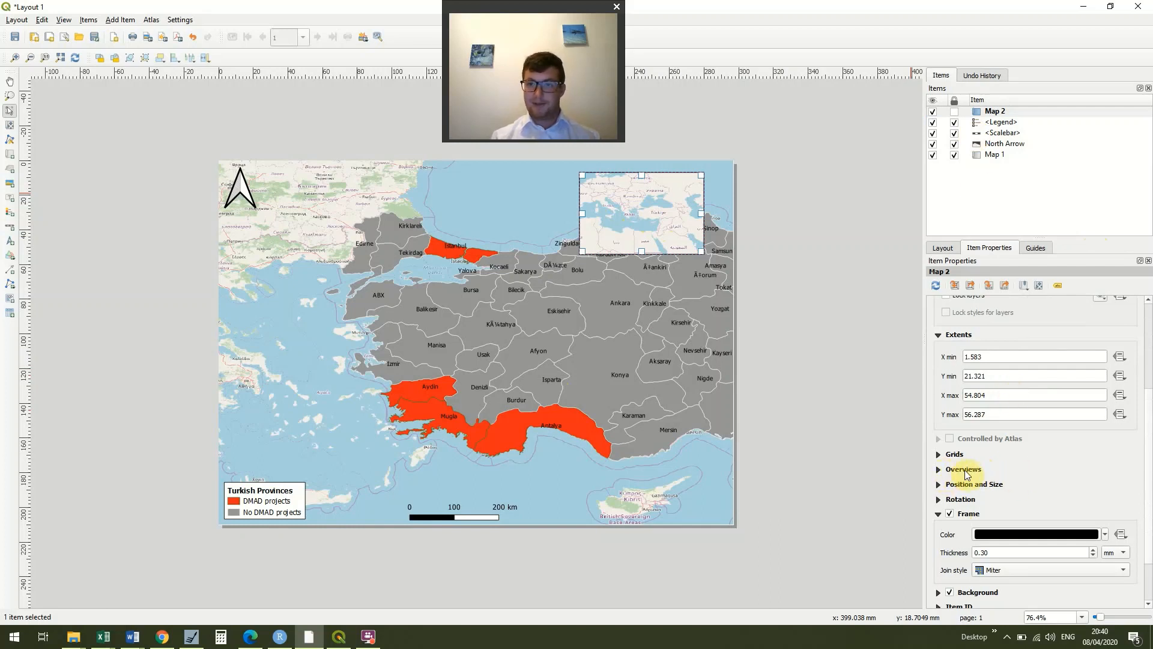
- Add an overview to Map 2 with Map 1 as its map frame, and lock the Map 2 item
click(938, 470)
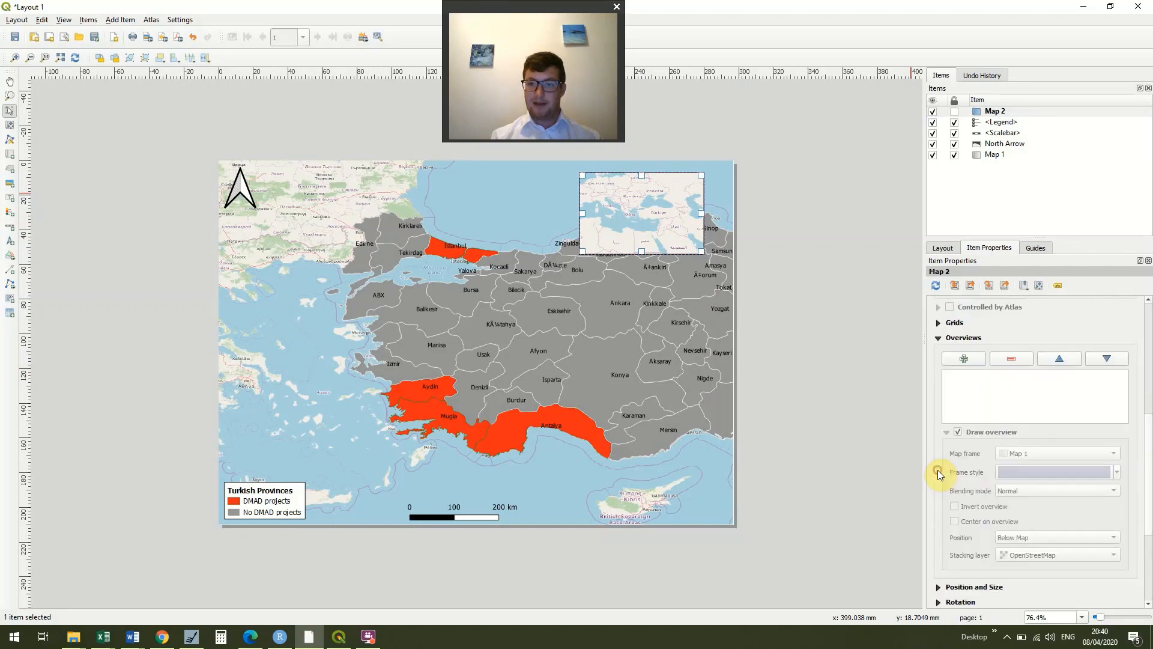
click(965, 359)
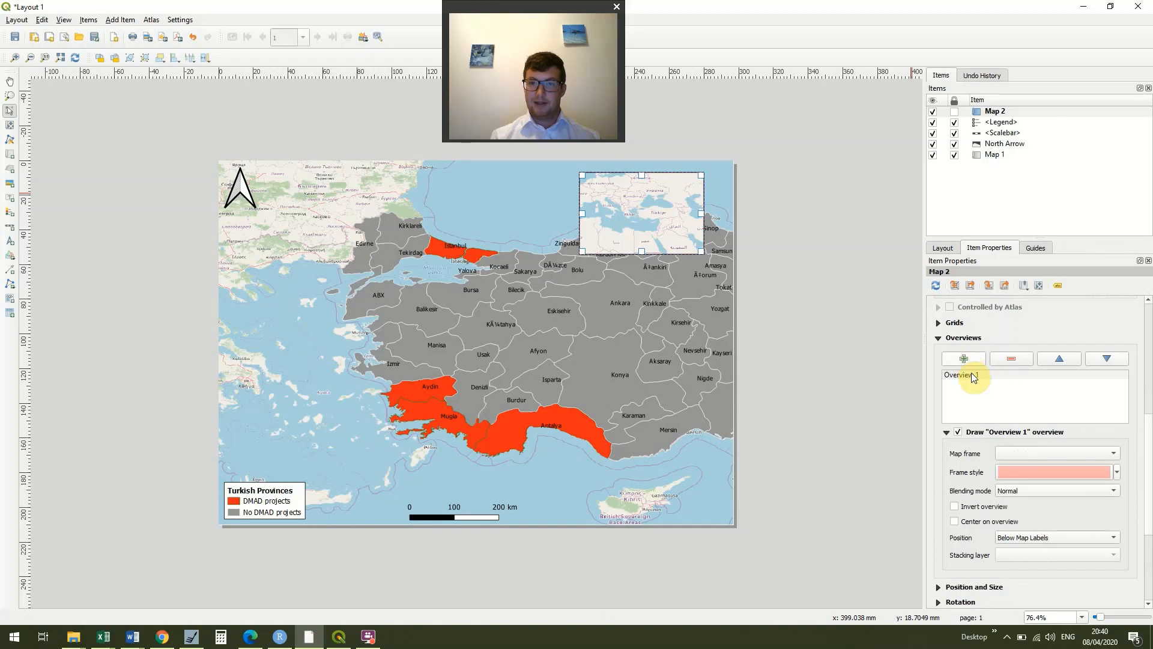
click(980, 379)
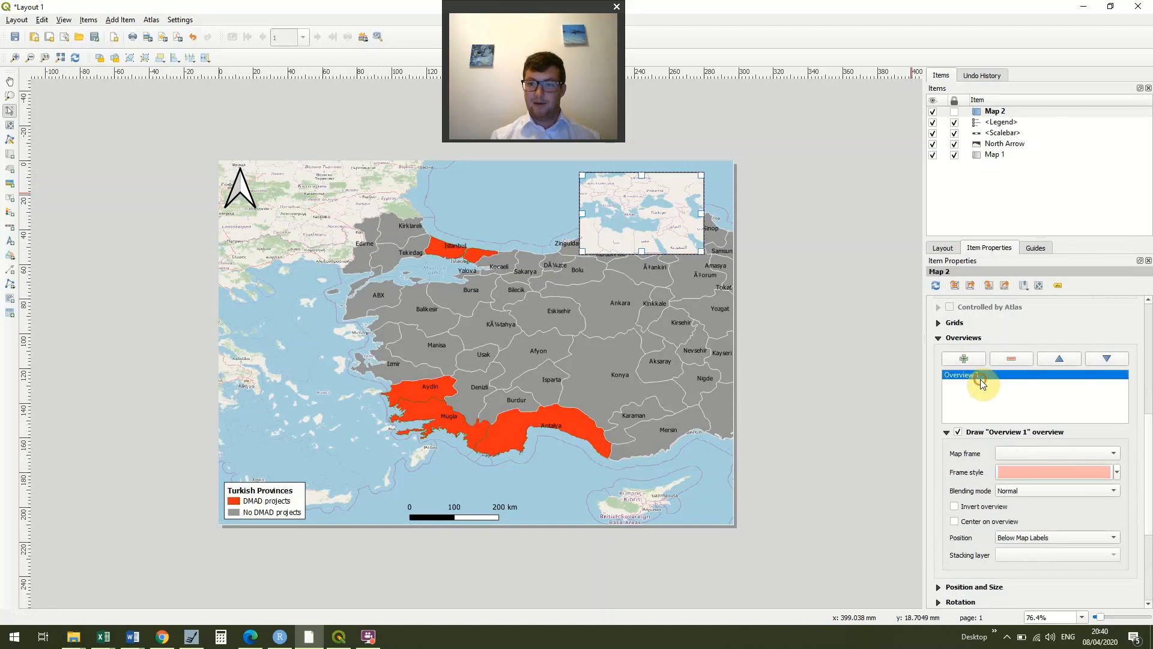
click(1115, 453)
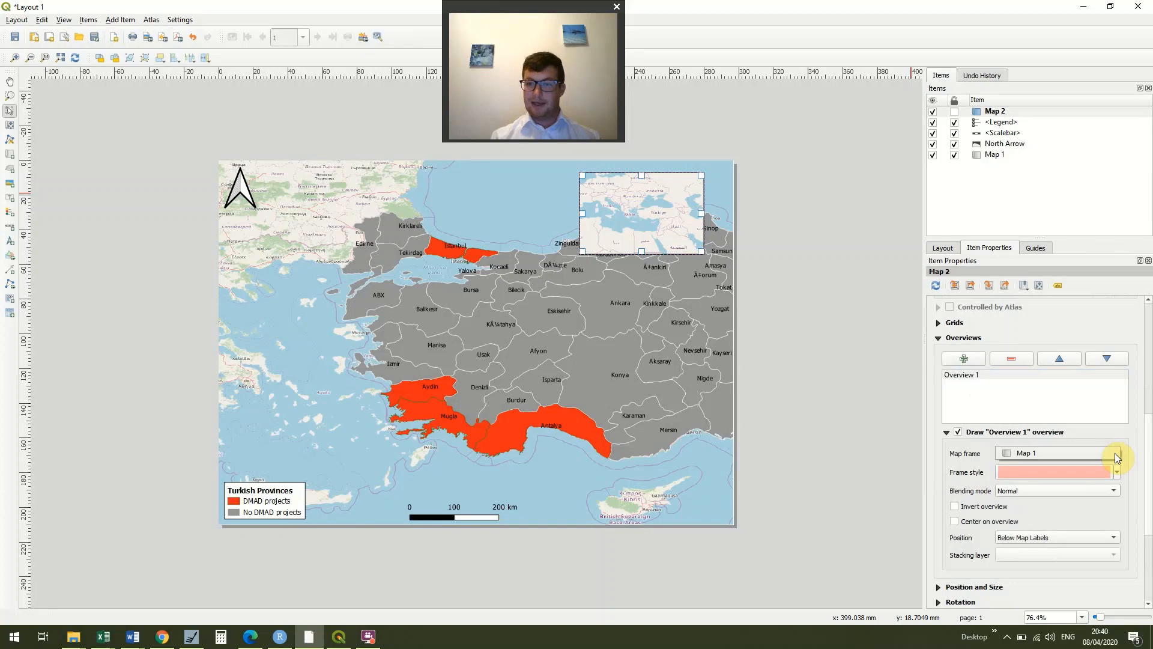
click(1089, 455)
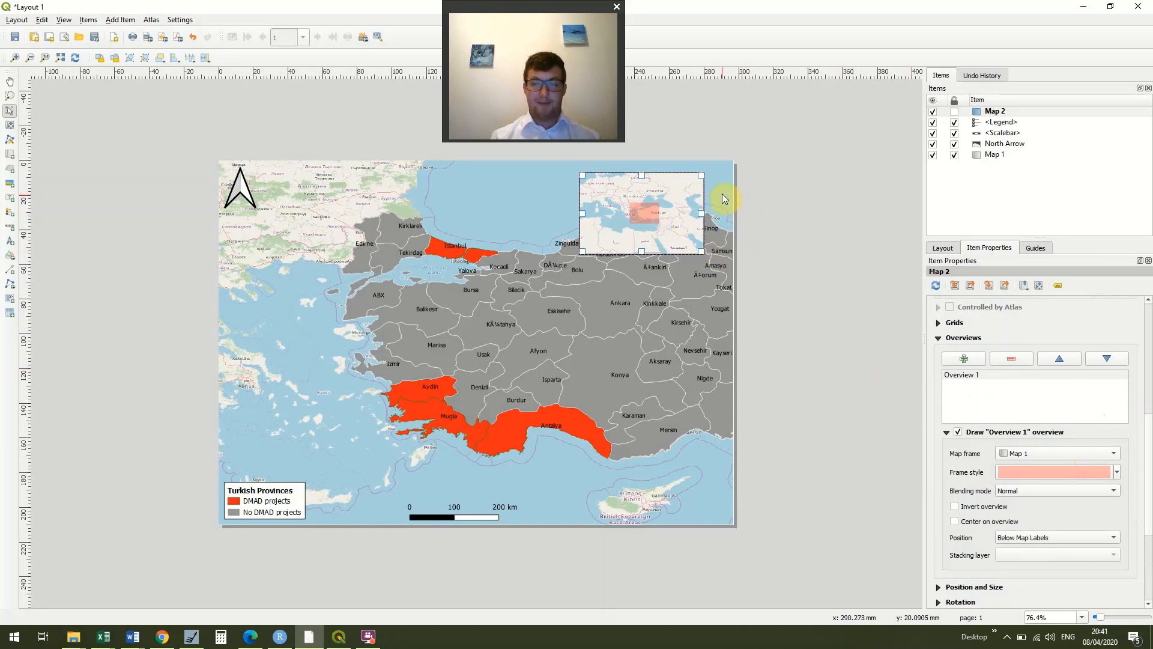
click(954, 111)
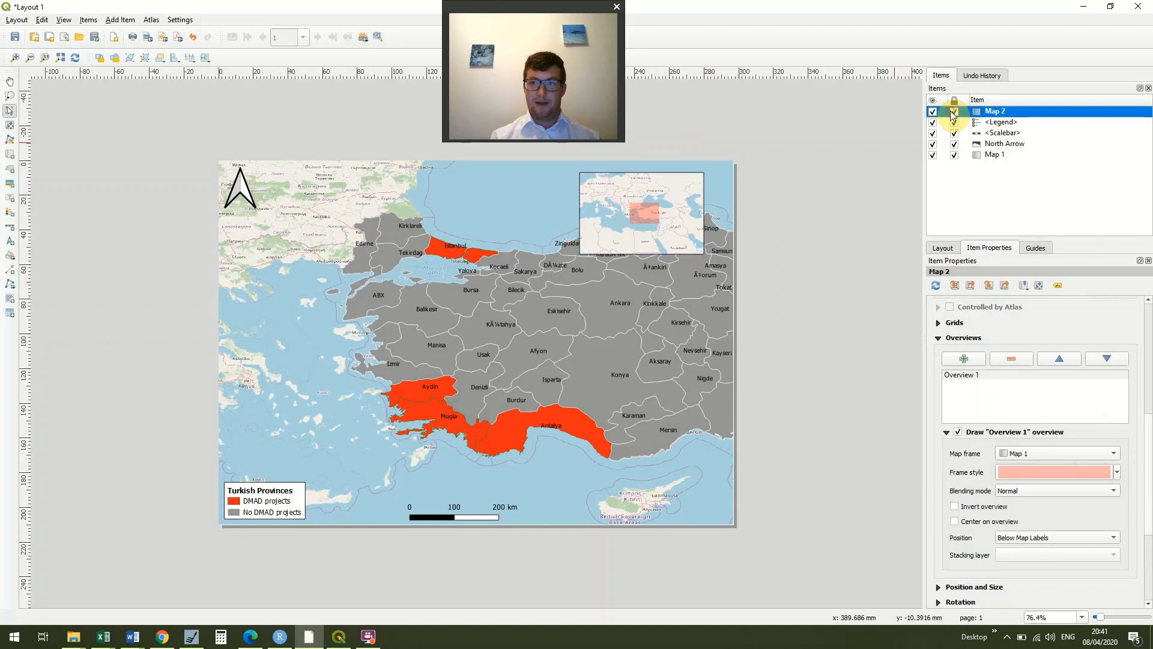